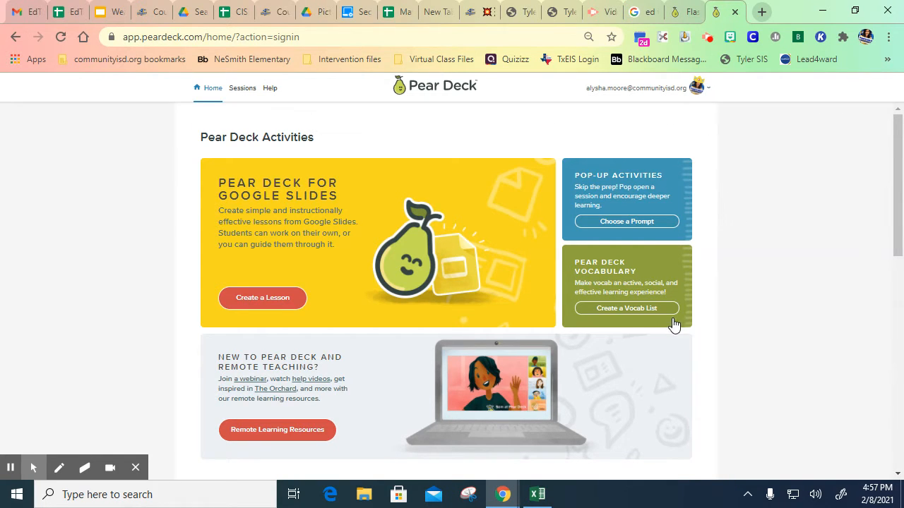
Create a new vocabulary list and place the cursor in the first term's definition
click(638, 310)
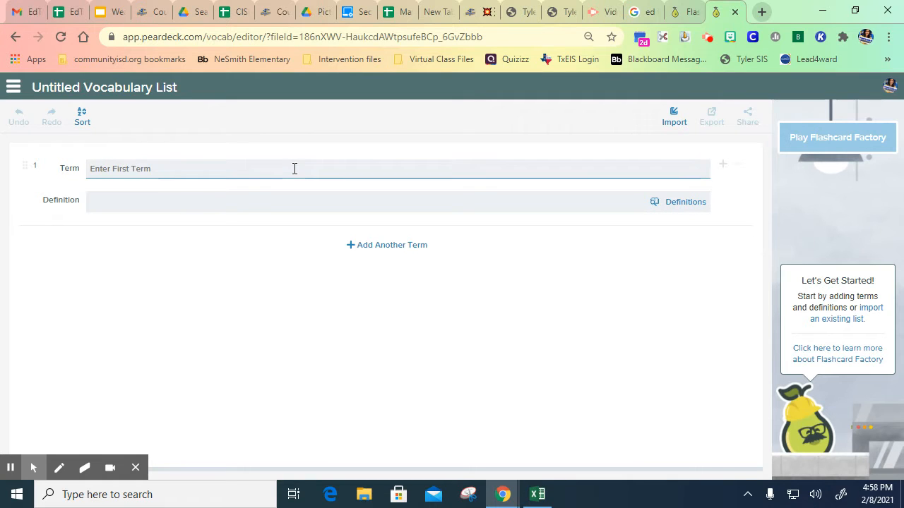
click(140, 204)
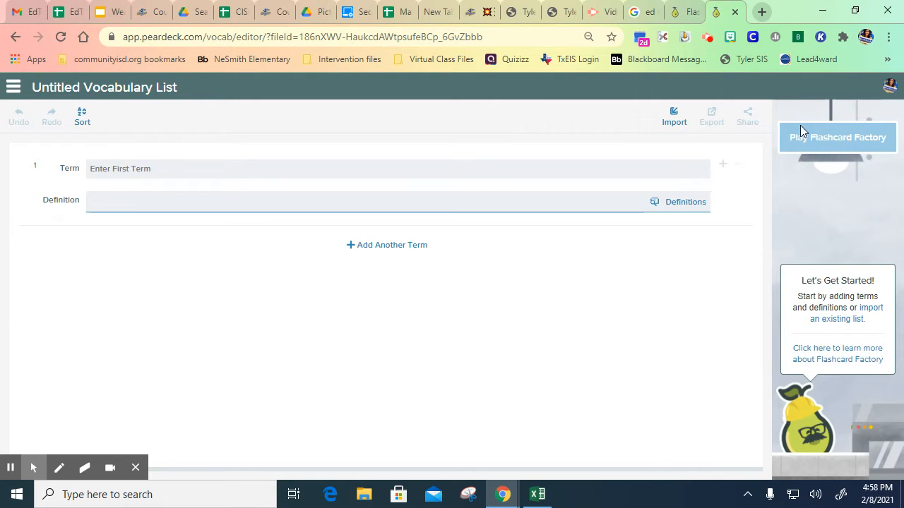
Switch to the running Flashcard Factory session and advance it to the Quality Control phase
click(679, 13)
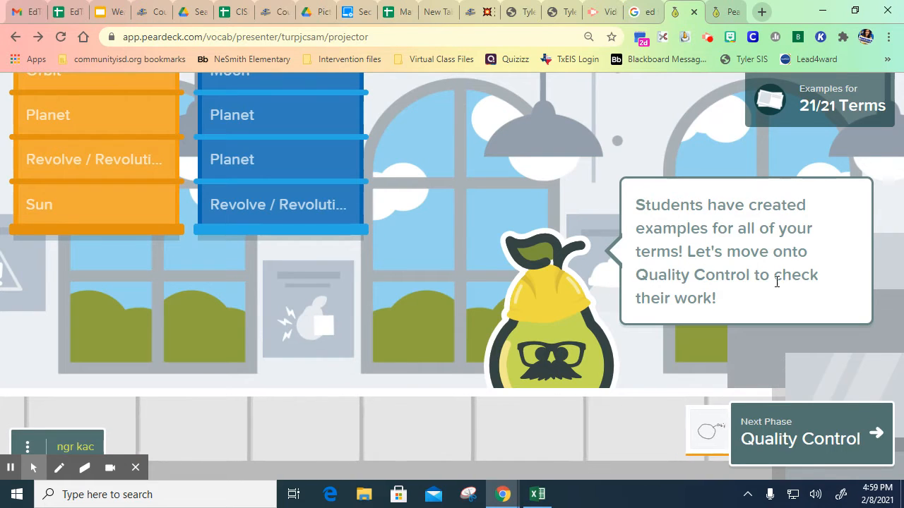
click(846, 429)
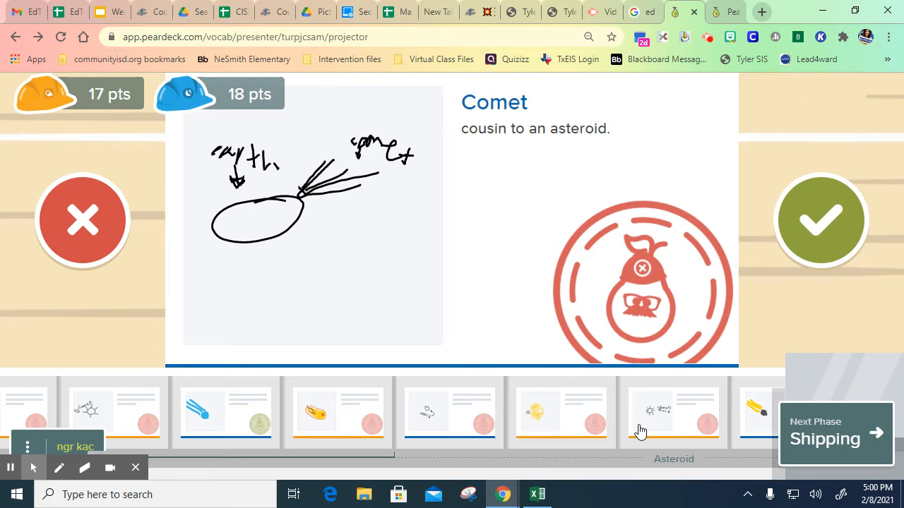
Review the students' flashcards in Quality Control, from the comet and asteroid cards through the planets to Earth
click(256, 409)
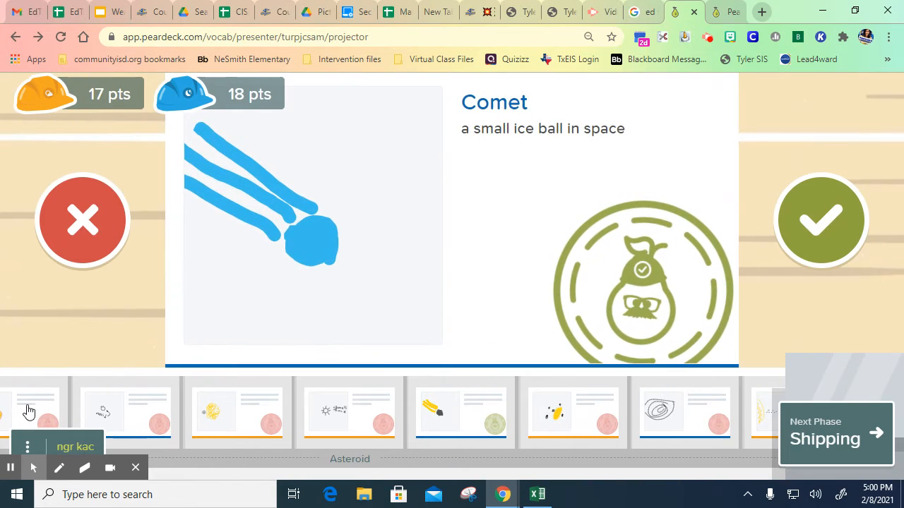
click(40, 404)
click(151, 425)
click(141, 403)
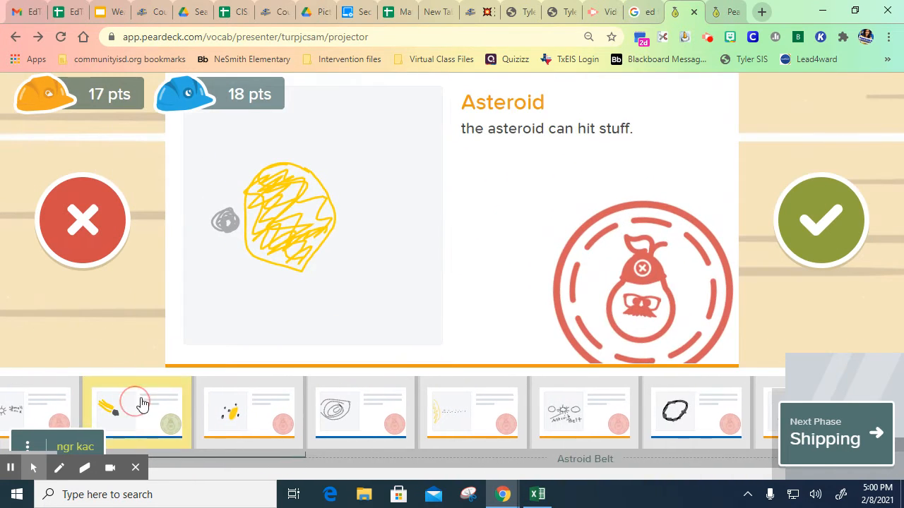
click(366, 424)
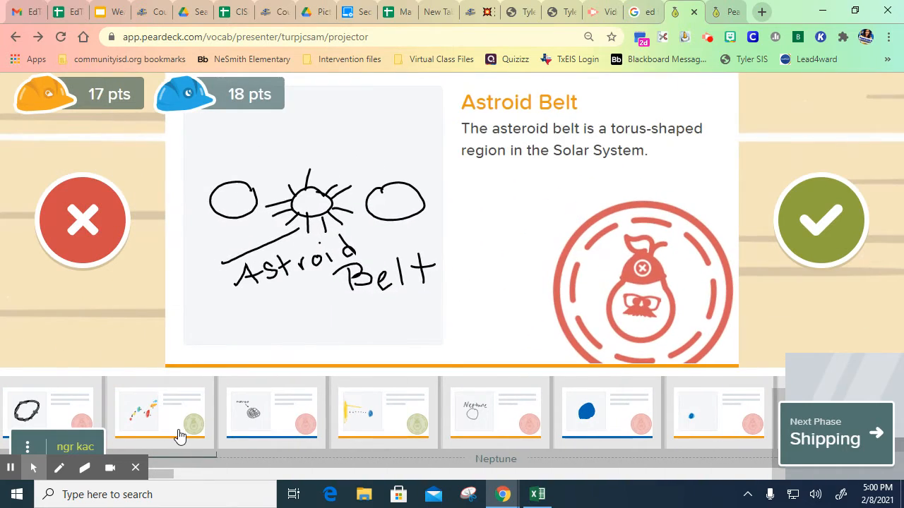
click(180, 432)
click(268, 413)
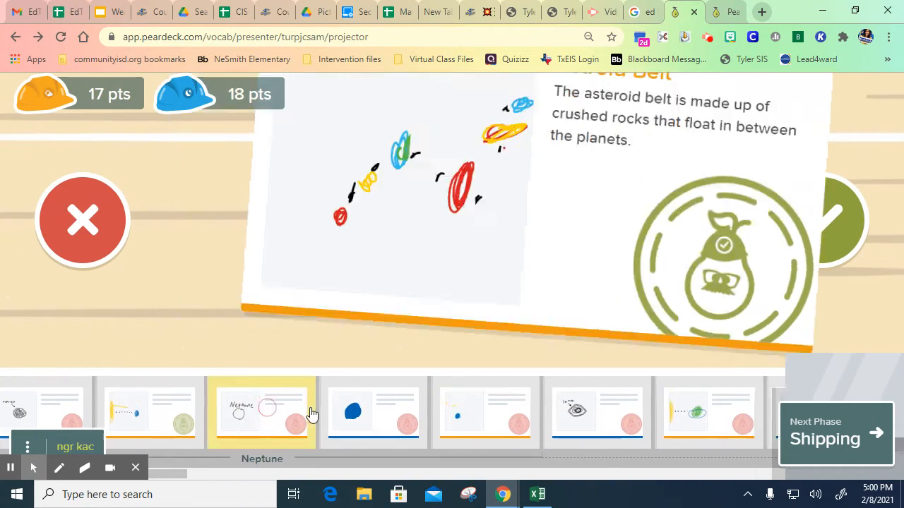
click(419, 417)
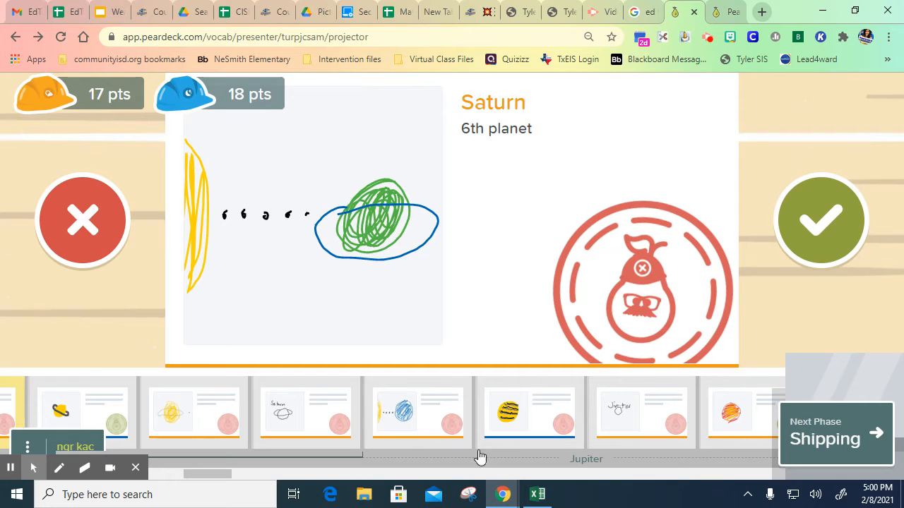
click(631, 417)
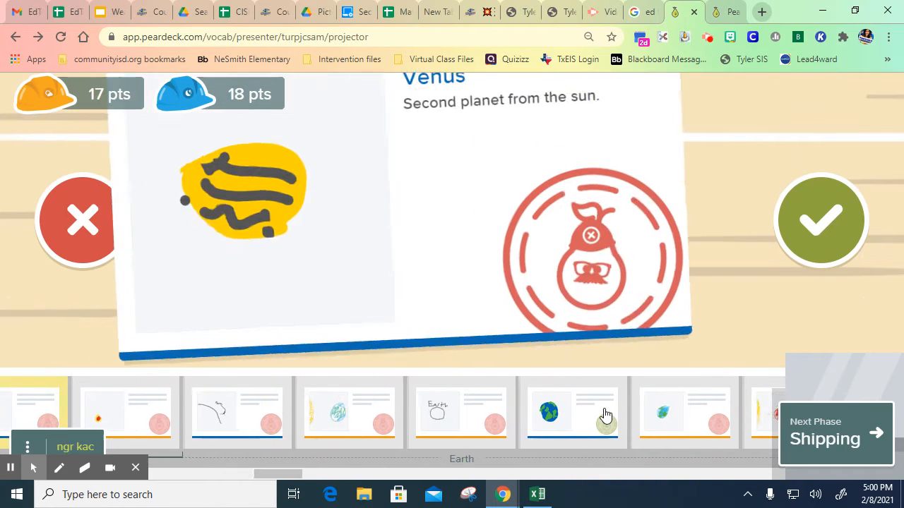
click(555, 415)
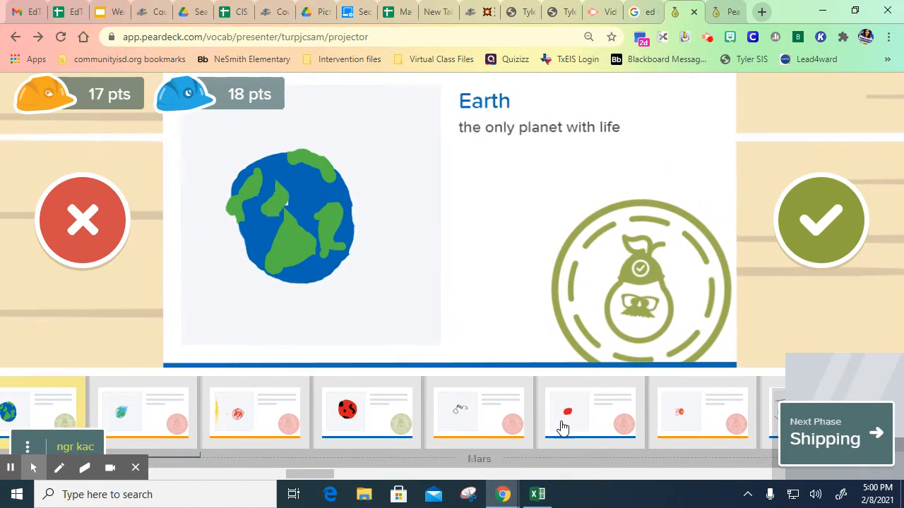
Advance the session to the Shipping phase and export the class flashcard set to Gimkit Live
click(833, 438)
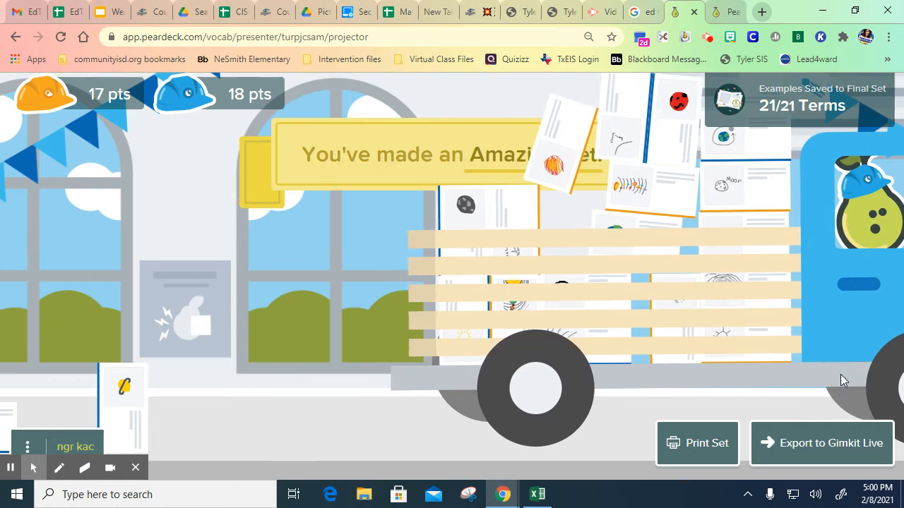
click(831, 451)
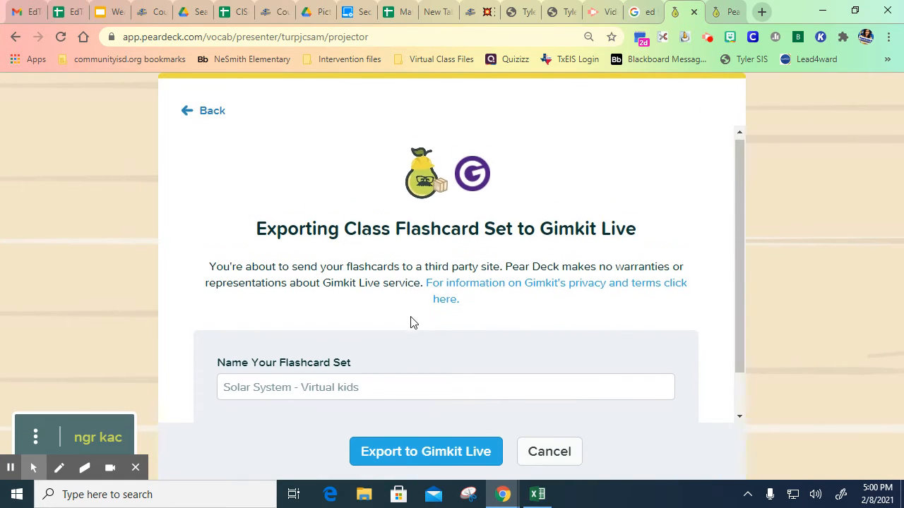
scroll(395, 308, down, 1)
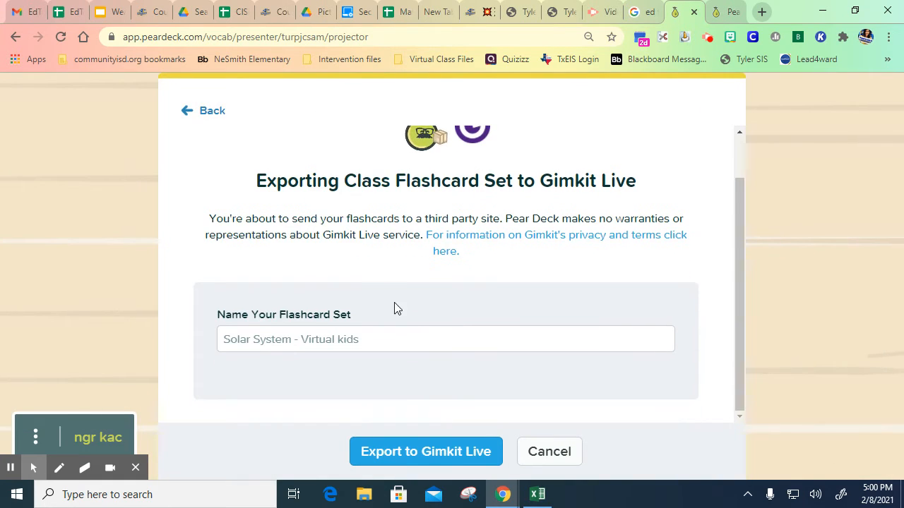
click(452, 460)
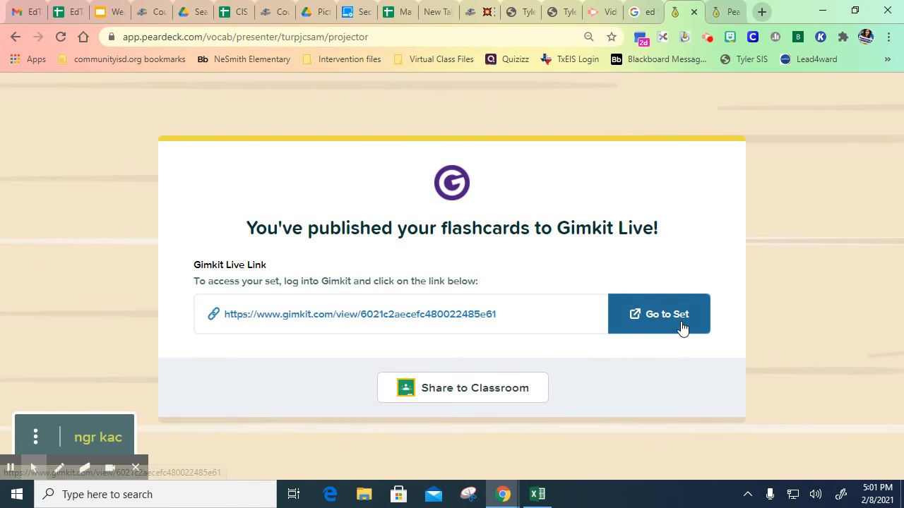
Open the published Solar System - Virtual kids set in Gimkit and look through its questions
click(682, 328)
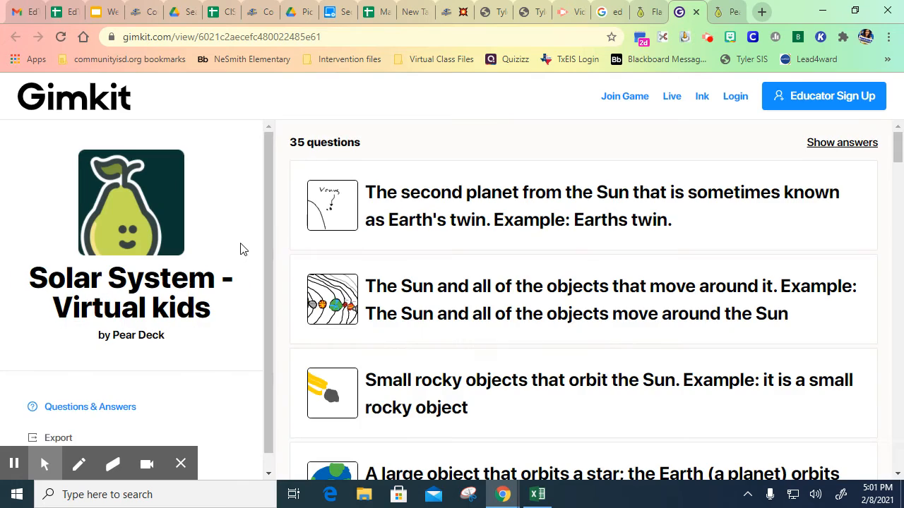
scroll(202, 270, down, 1)
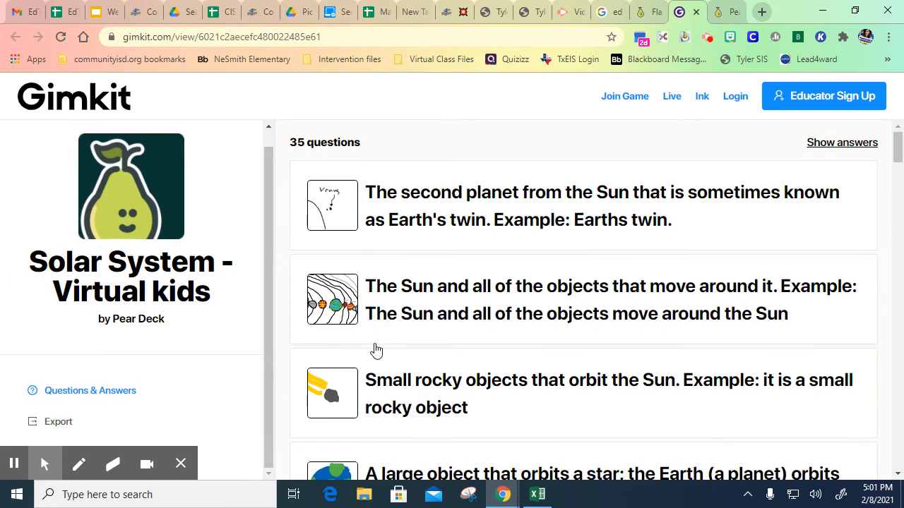
scroll(377, 350, down, 9)
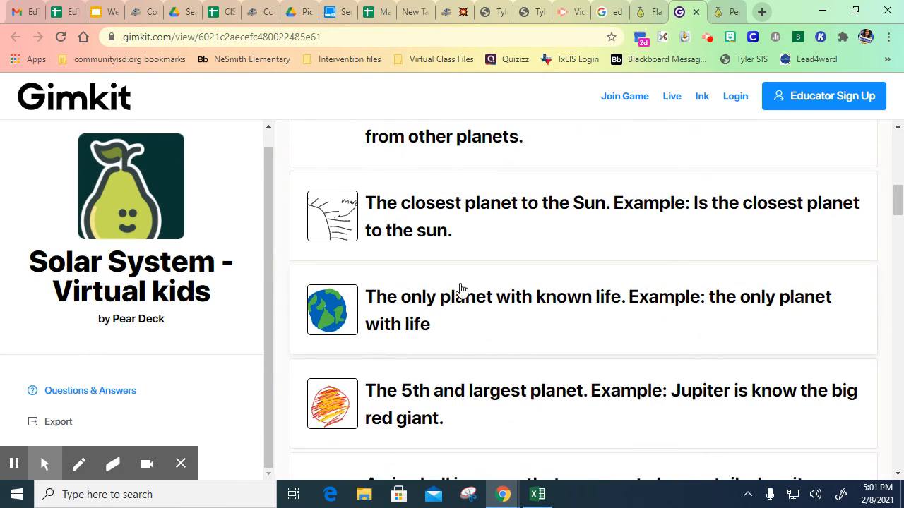
scroll(460, 290, up, 9)
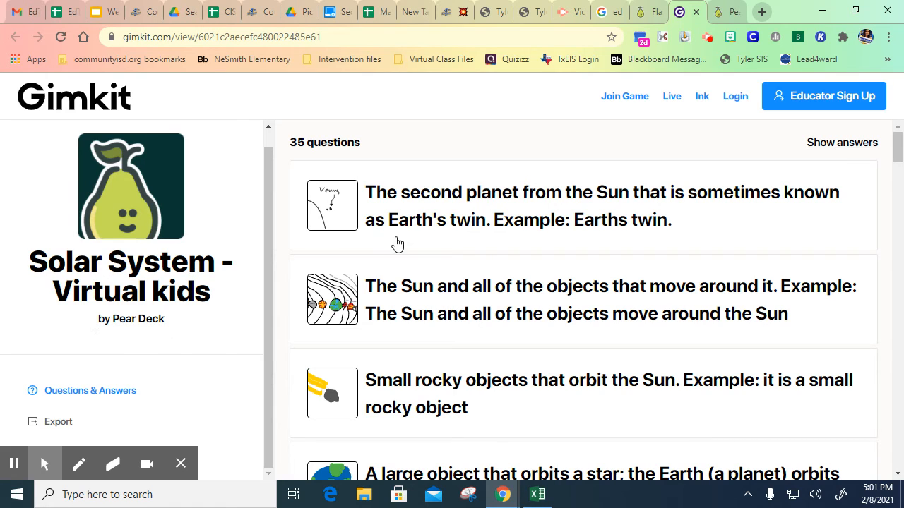
drag(269, 238, 267, 283)
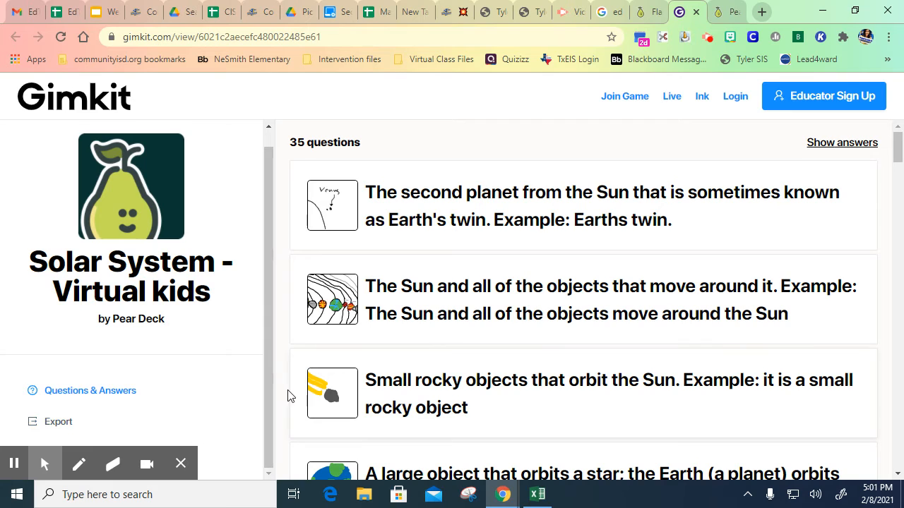
Uncover the kit's remaining options and open the sharing page for the Solar System - Virtual kids kit
mouse_move(177, 462)
click(235, 374)
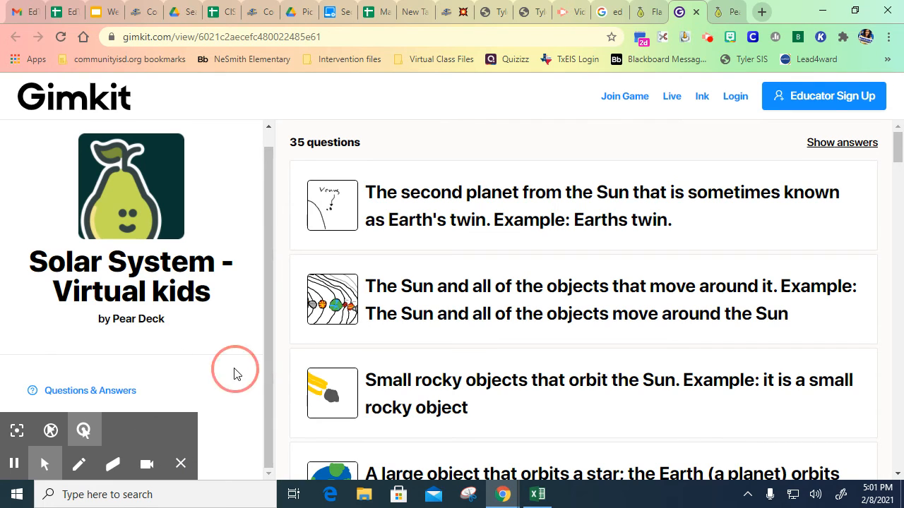
click(181, 464)
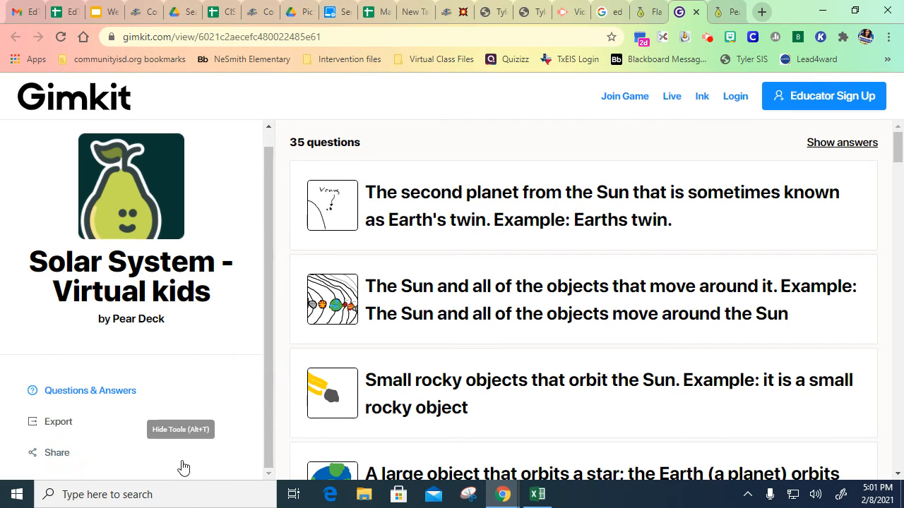
click(58, 454)
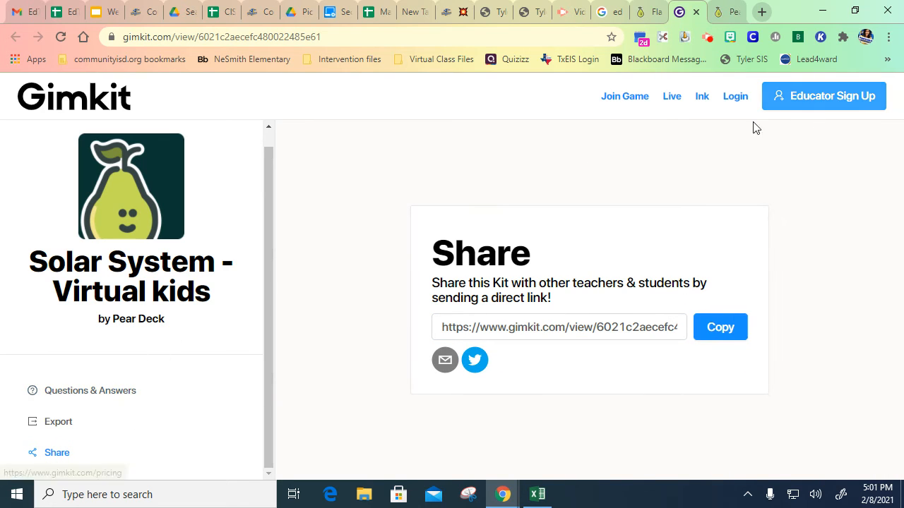
Log in to Gimkit with the teacher's school Google account
click(735, 96)
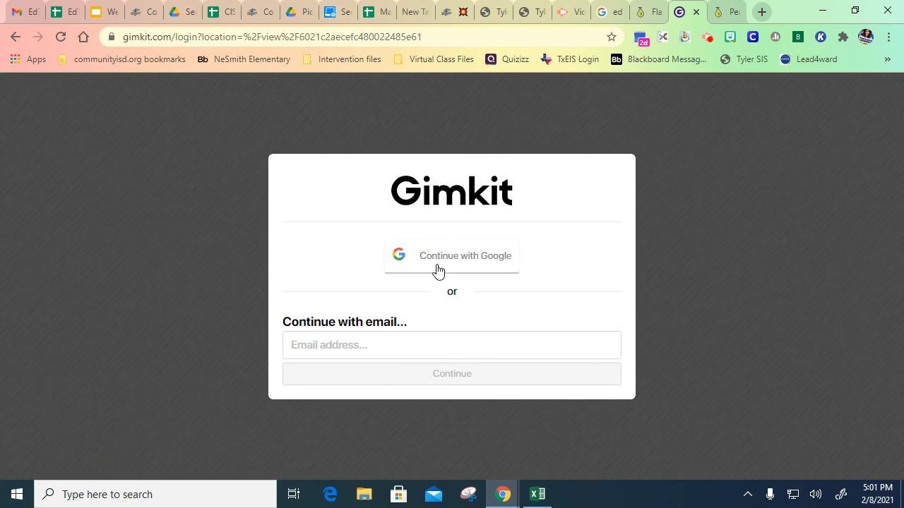
click(439, 267)
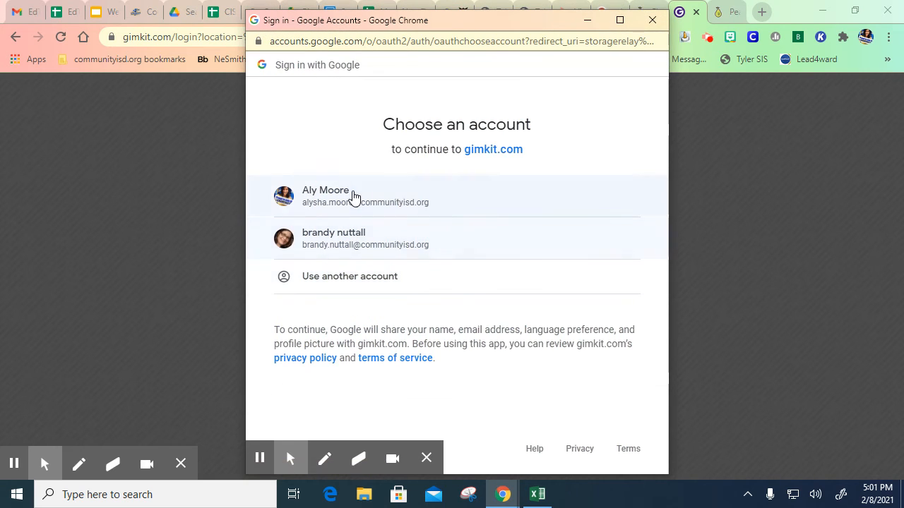
click(353, 195)
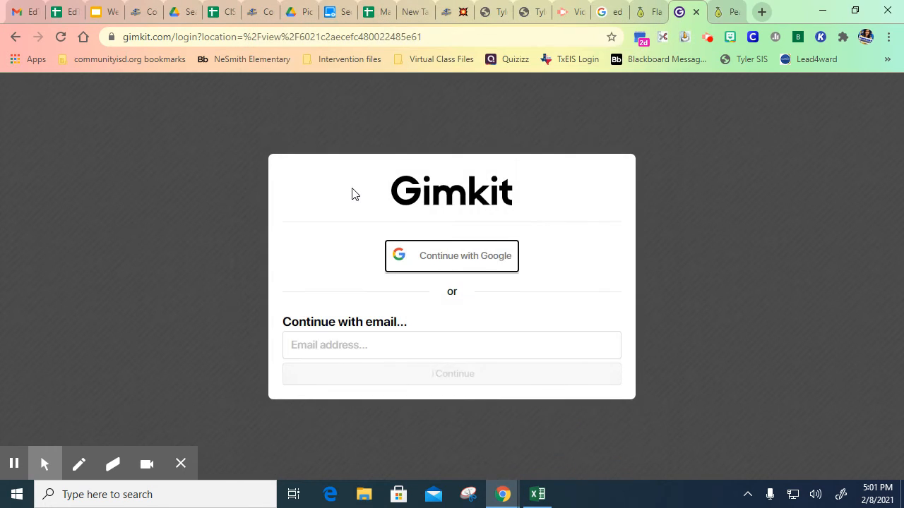
Start hosting a live game from the Solar System - Virtual kids kit and choose the Humans vs Zombies mode
scroll(186, 323, down, 1)
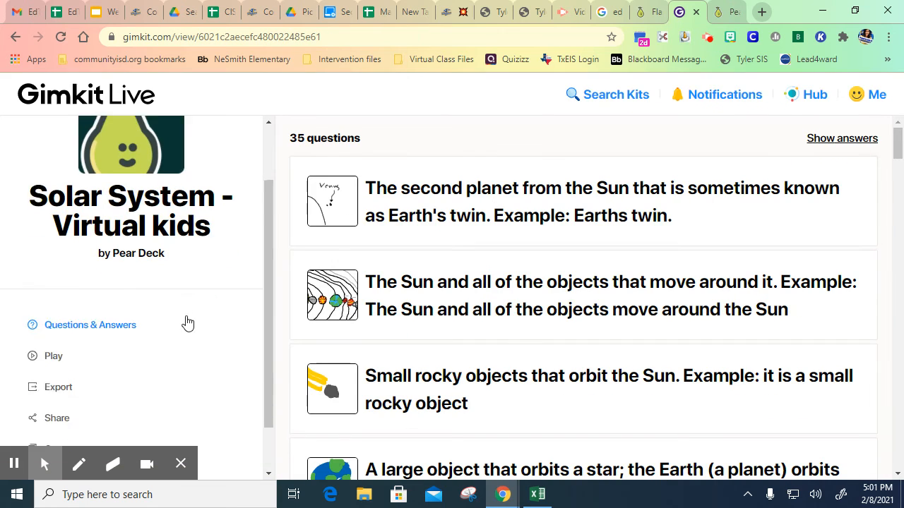
click(49, 305)
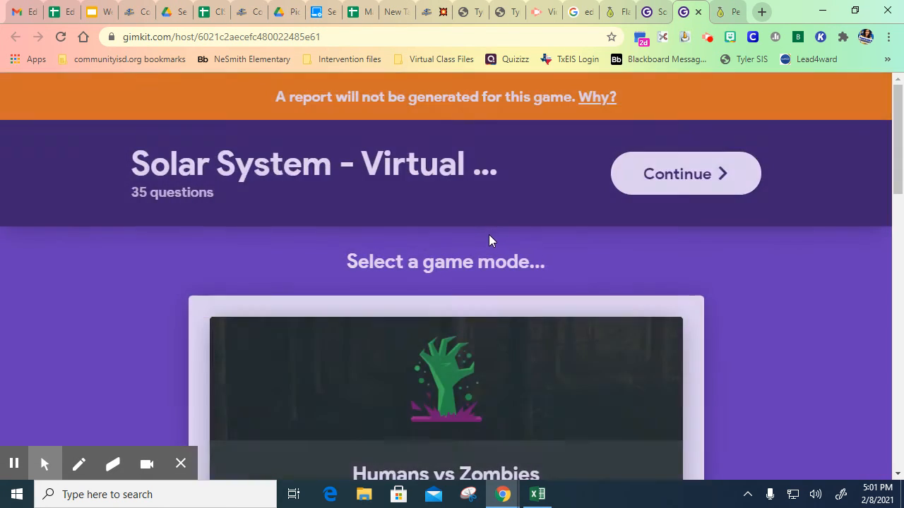
scroll(496, 261, down, 2)
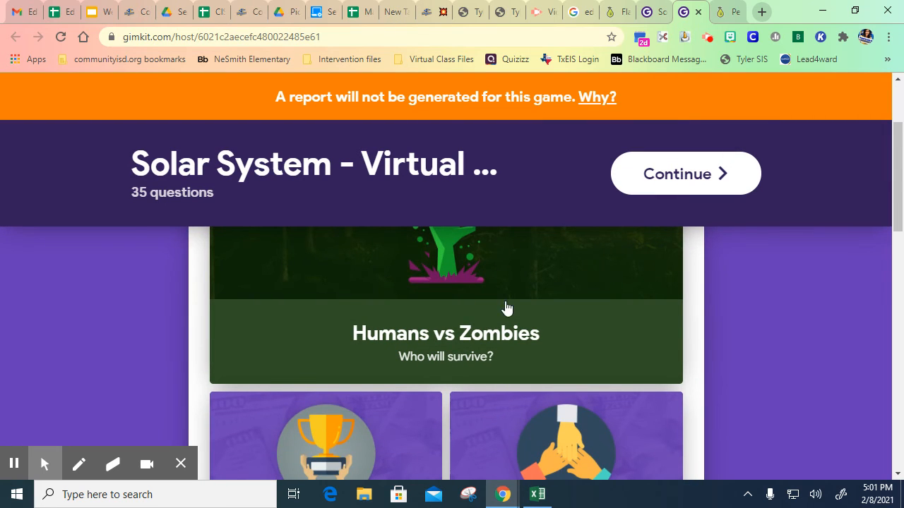
scroll(471, 300, up, 2)
scroll(471, 328, down, 1)
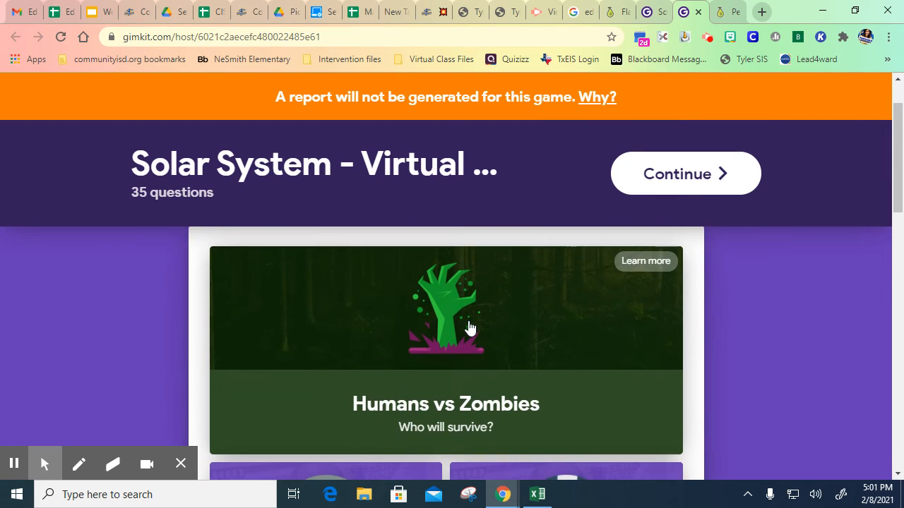
click(468, 327)
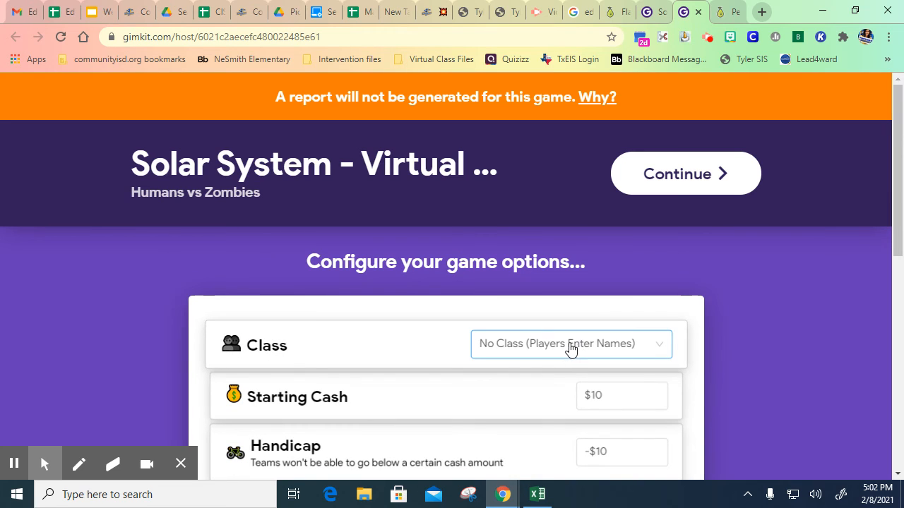
Go through the Humans vs Zombies game options and continue with the defaults to the player lobby
scroll(615, 375, down, 2)
scroll(615, 375, down, 1)
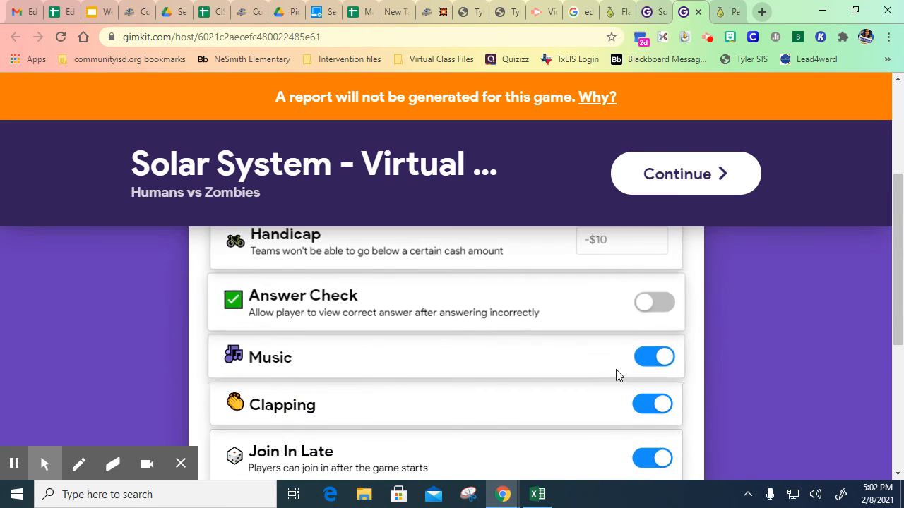
scroll(616, 374, down, 4)
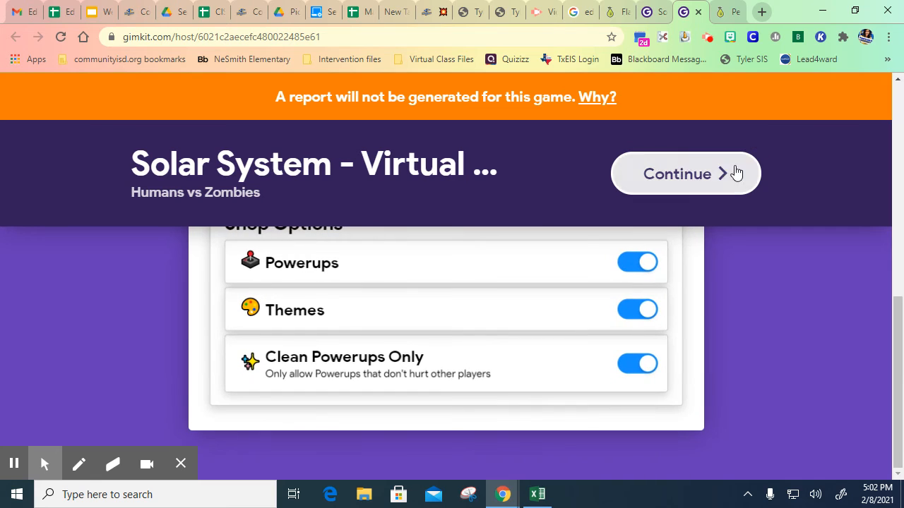
click(735, 172)
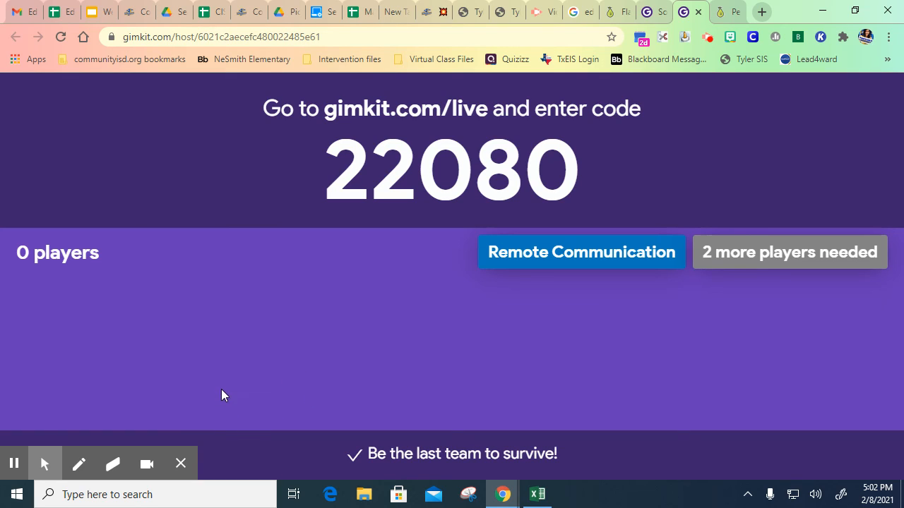
Return to the Untitled Vocabulary List in the Pear Deck vocabulary editor
click(628, 13)
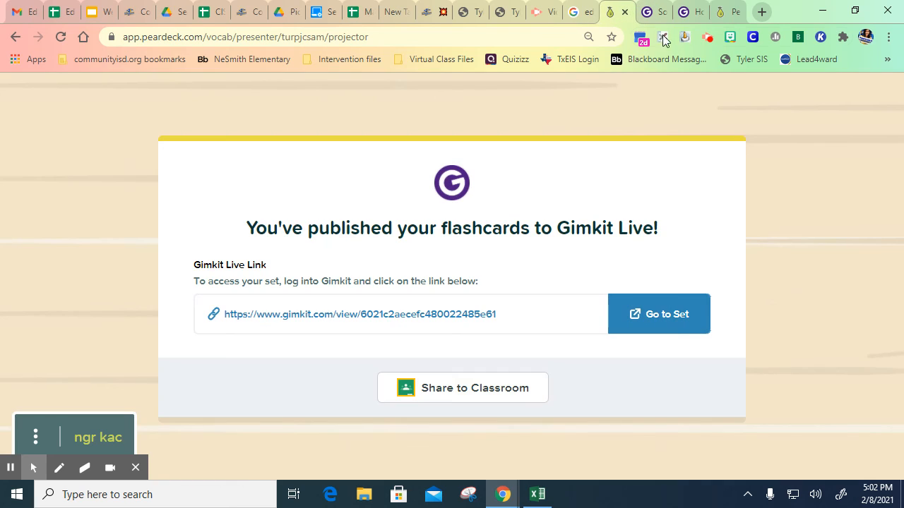
click(727, 14)
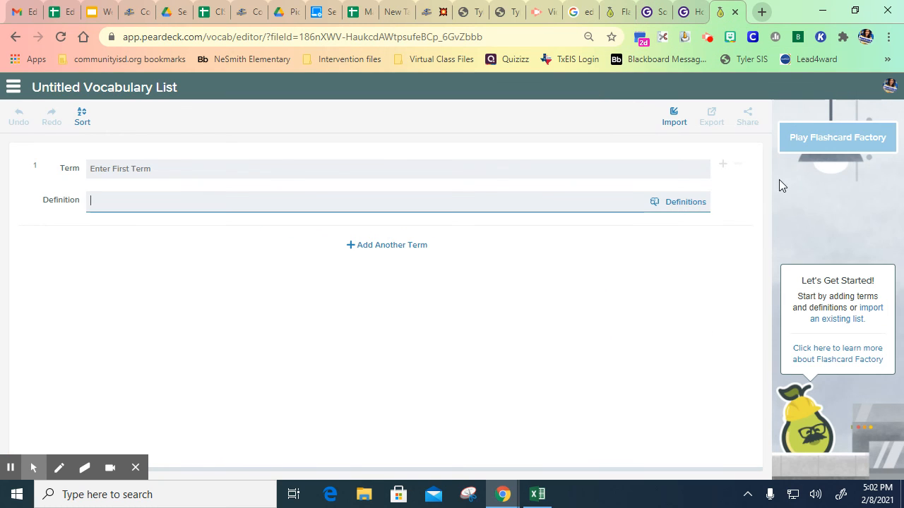